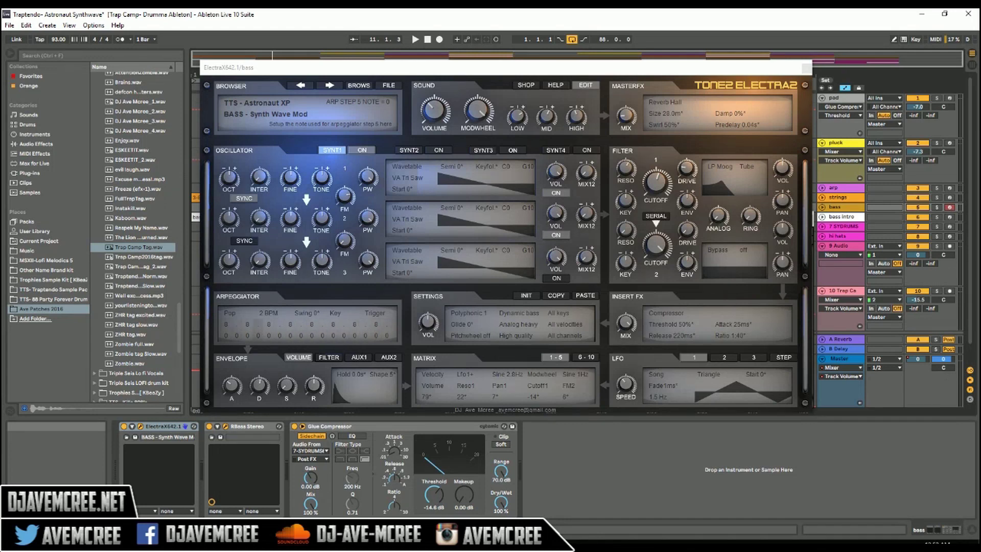
Start playback to hear the BASS - Synth Wave Mod preset in Electra2.
{"action": "key", "text": "space"}
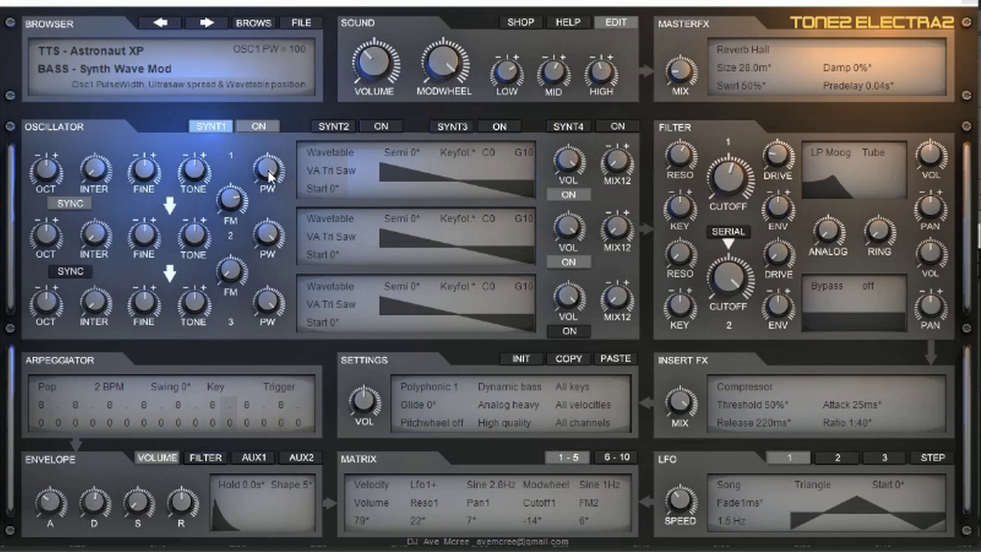
{"action": "left_click_drag", "start_coordinate": [268, 168], "coordinate": [283, 116]}
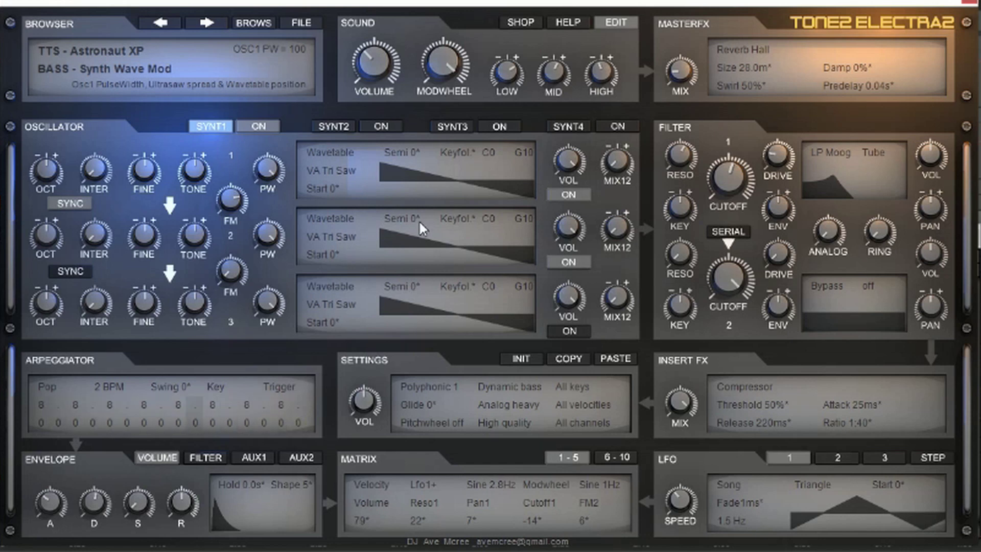
Reset the entire patch to a blank init and switch on oscillator 2.
{"action": "left_click", "coordinate": [517, 357]}
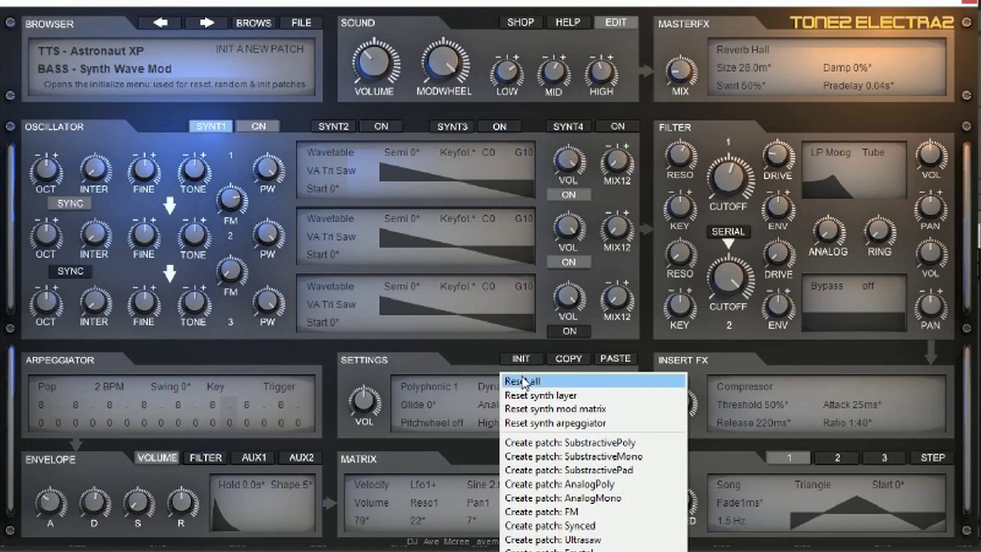
{"action": "left_click", "coordinate": [524, 381]}
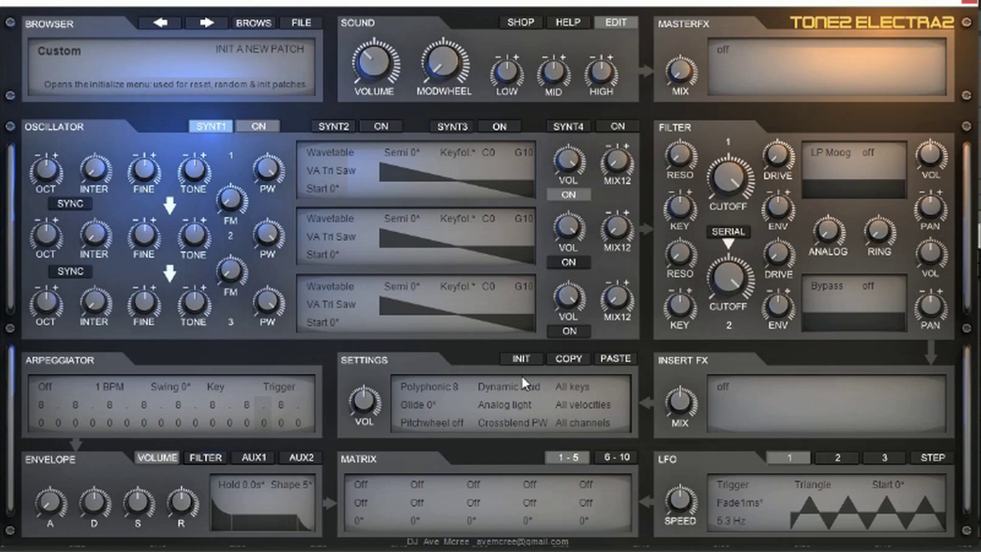
{"action": "left_click", "coordinate": [578, 262]}
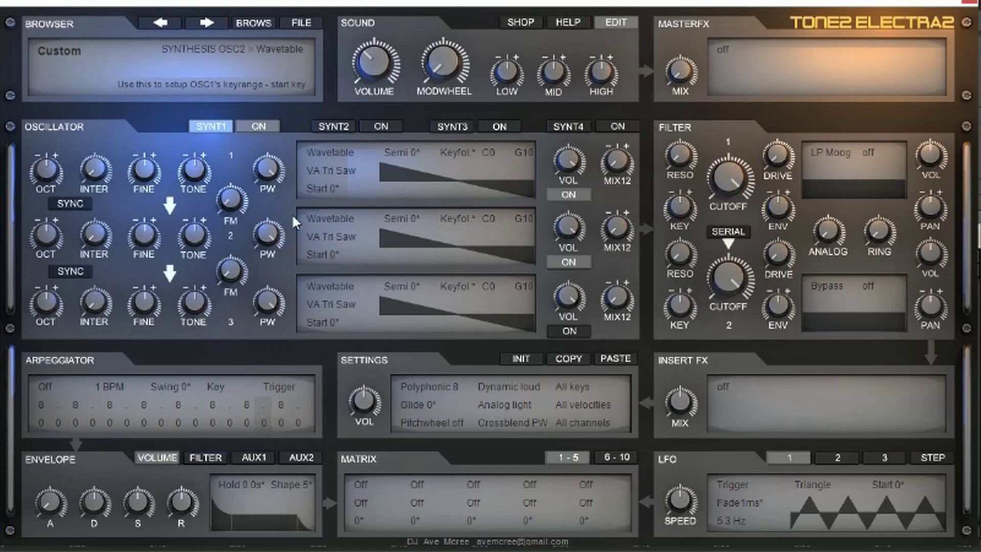
Raise the oscillator 1–2 FM amount to 74.
{"action": "mouse_move", "coordinate": [232, 204]}
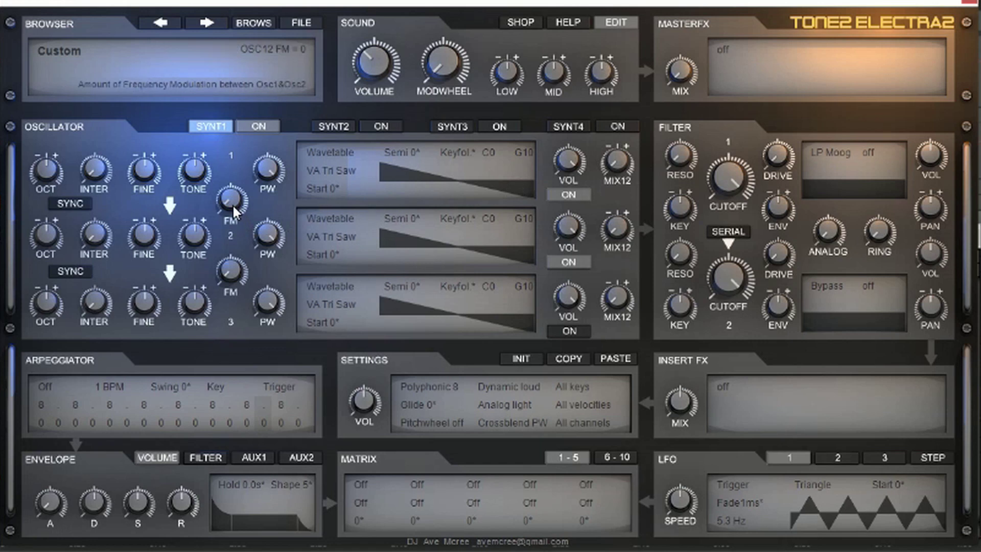
{"action": "left_click_drag", "start_coordinate": [232, 204], "coordinate": [222, 115]}
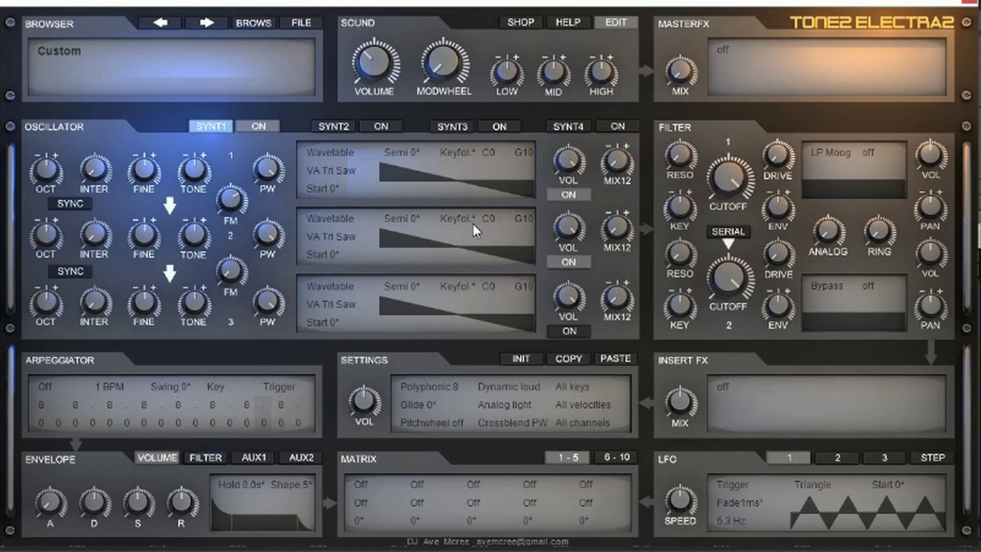
{"action": "mouse_move", "coordinate": [463, 212]}
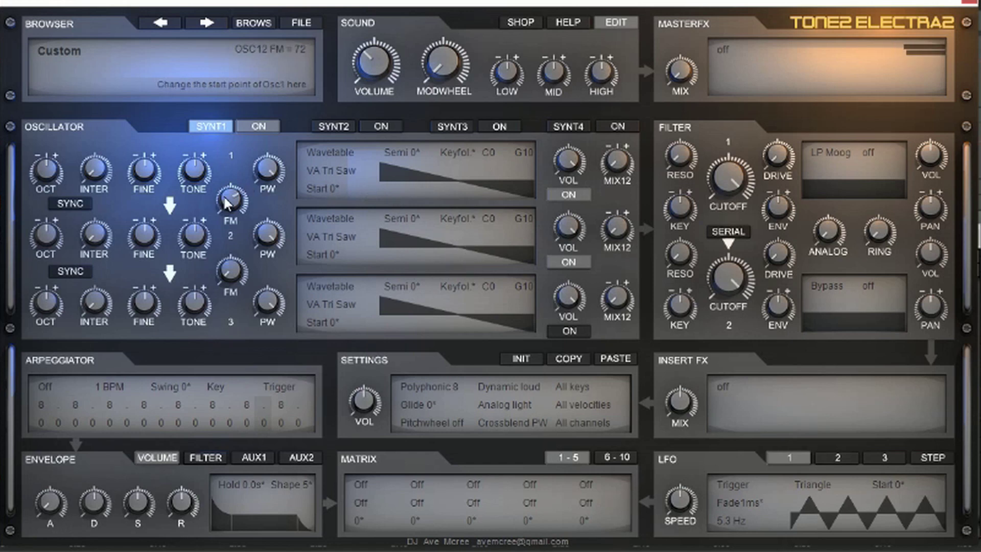
{"action": "left_click_drag", "start_coordinate": [227, 221], "coordinate": [199, 168]}
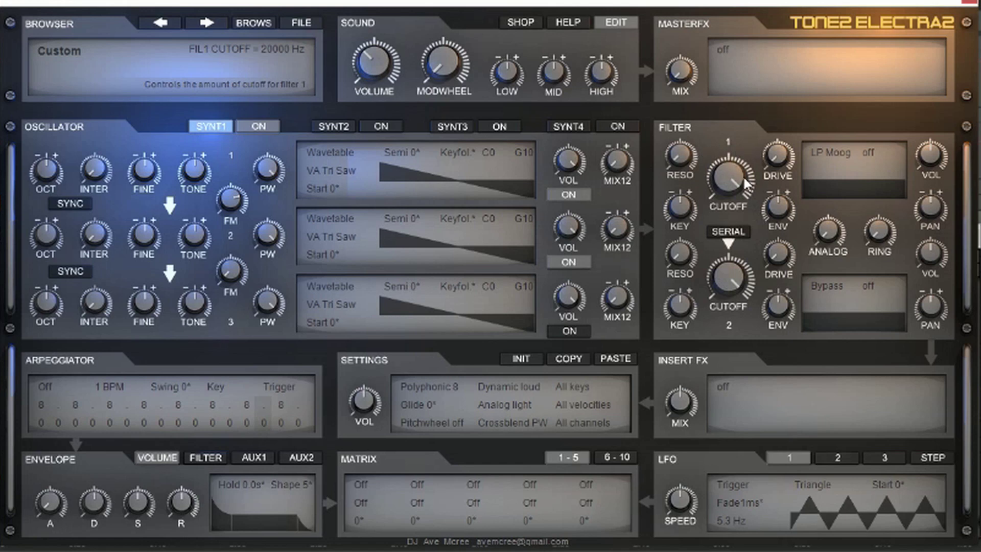
Set filter 1 cutoff to 1638 Hz and resonance to 44.
{"action": "left_click_drag", "start_coordinate": [729, 171], "coordinate": [732, 241]}
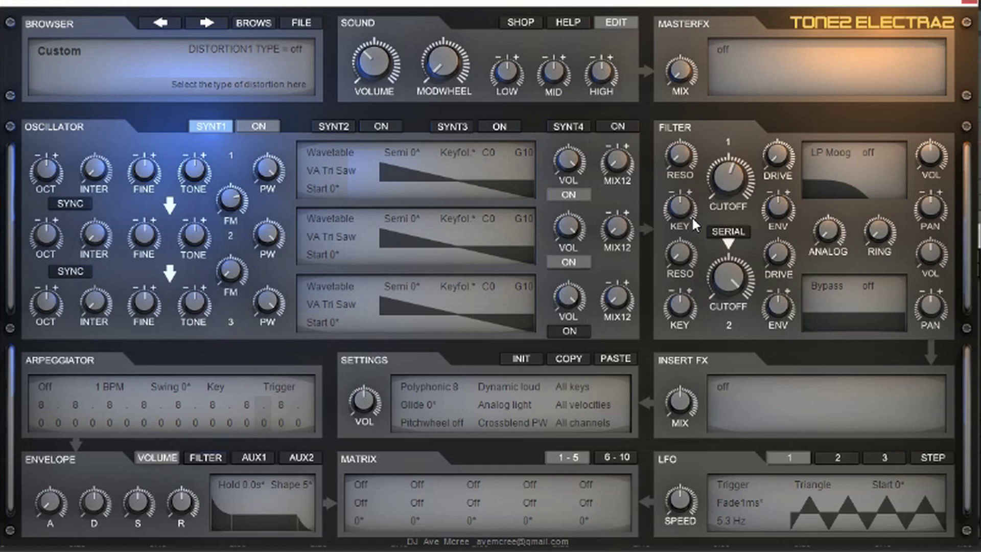
{"action": "left_click_drag", "start_coordinate": [676, 158], "coordinate": [679, 91]}
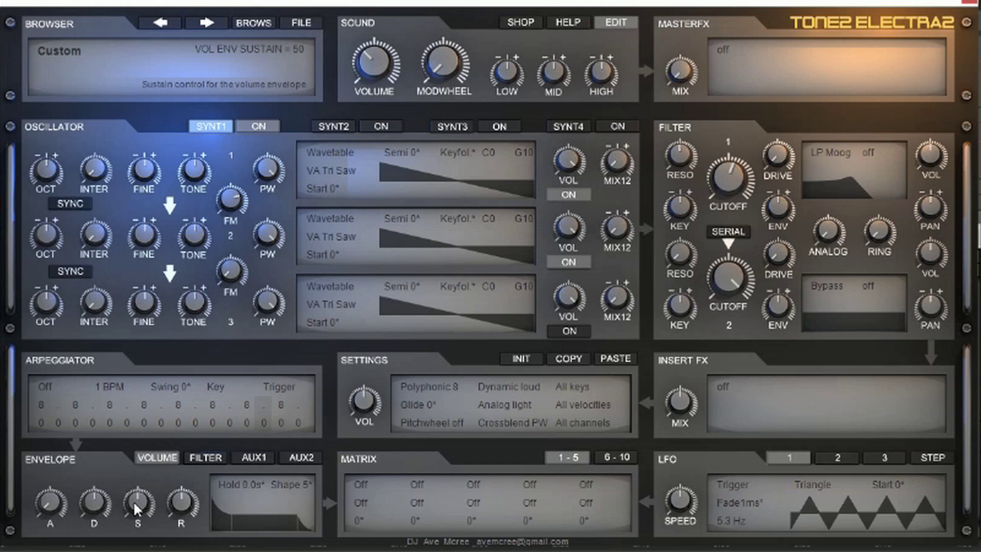
Set envelope sustain to 33, decay to 0.26 sec, and the arpeggiator to Up at 2 BPM.
{"action": "left_click_drag", "start_coordinate": [133, 501], "coordinate": [135, 551]}
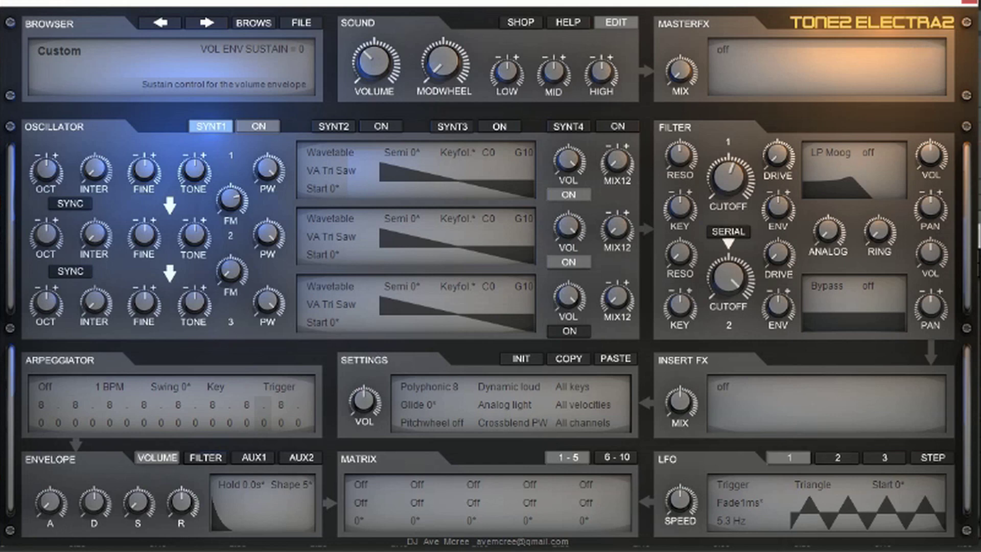
{"action": "left_click", "coordinate": [47, 385]}
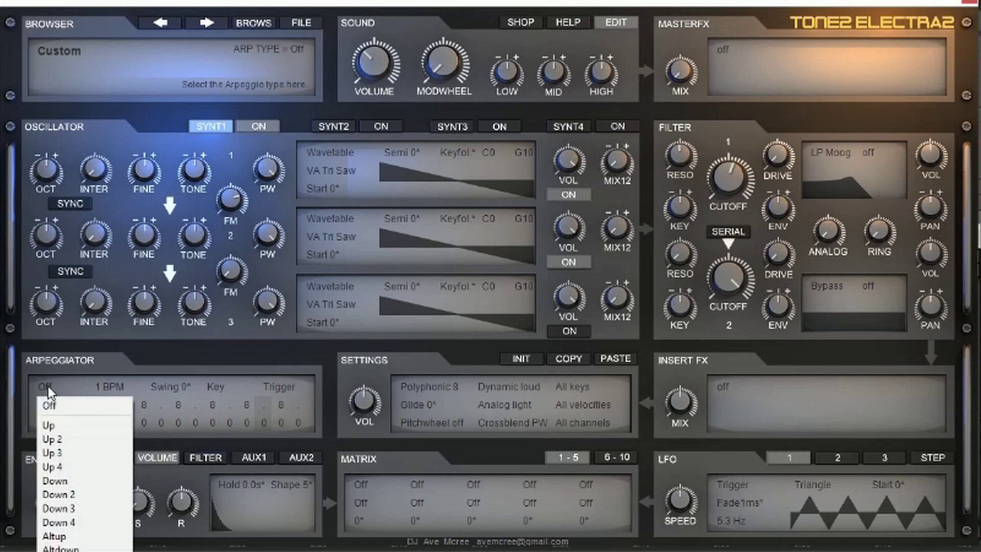
{"action": "left_click", "coordinate": [57, 422]}
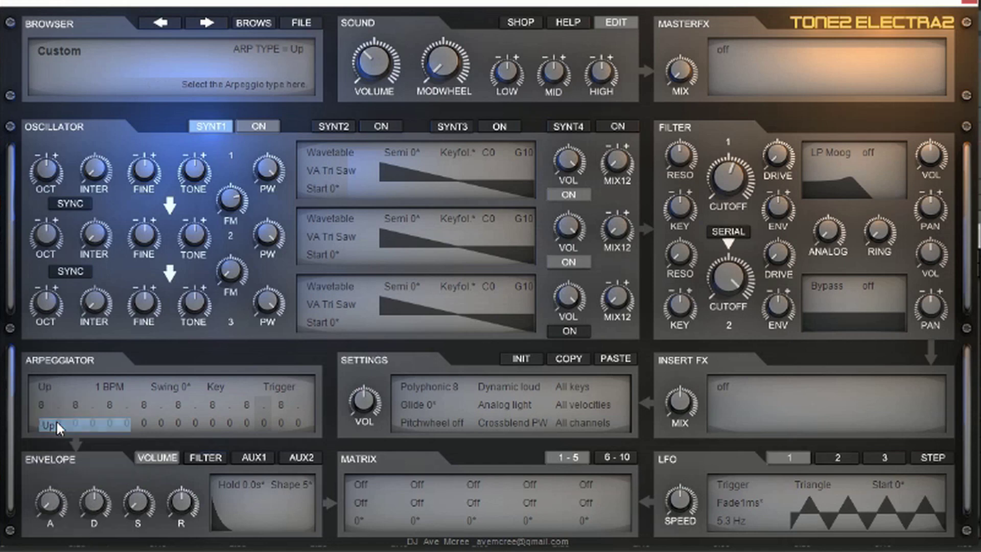
{"action": "left_click", "coordinate": [103, 385]}
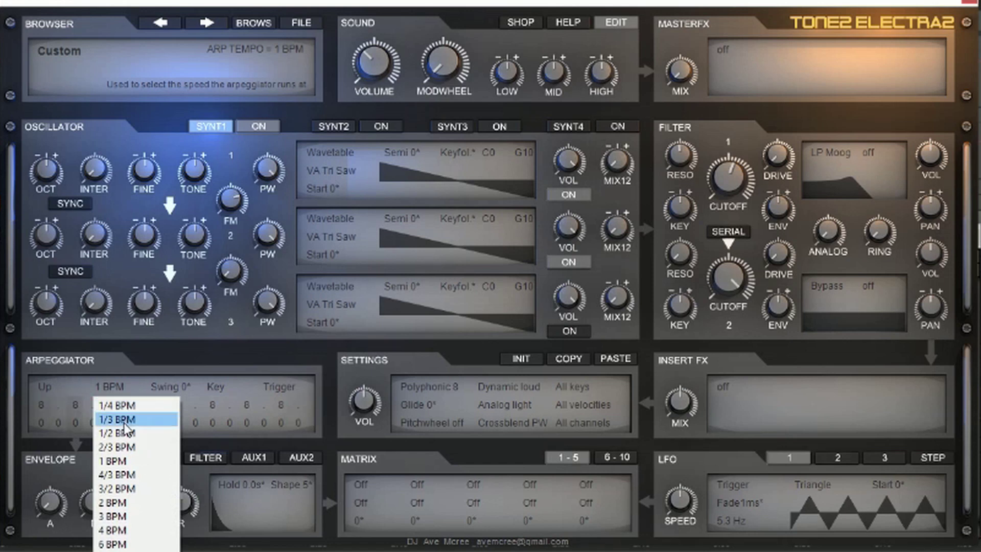
{"action": "left_click", "coordinate": [123, 503]}
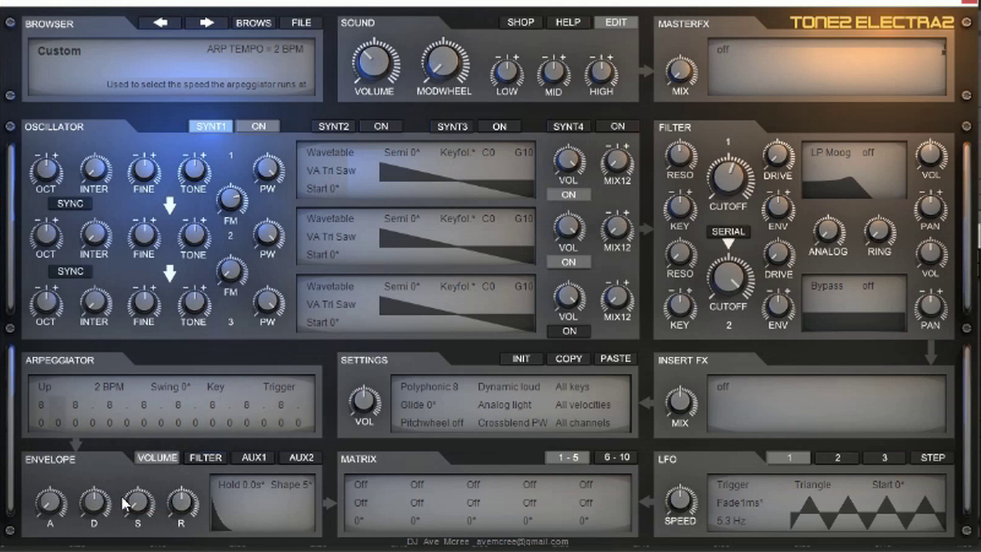
{"action": "left_click_drag", "start_coordinate": [98, 501], "coordinate": [94, 480]}
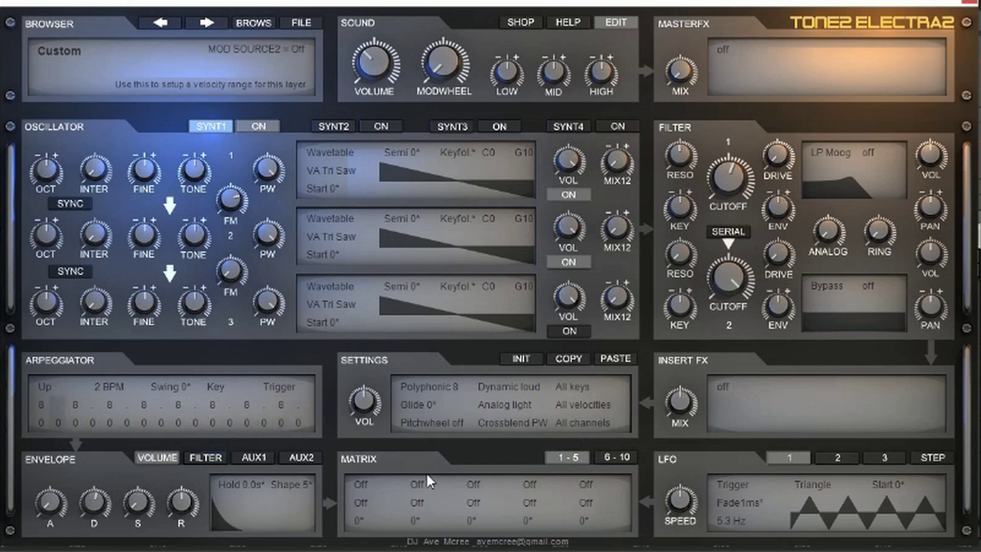
Route a Sine 2.8Hz source to FM2 in matrix slot 1.
{"action": "left_click", "coordinate": [364, 486]}
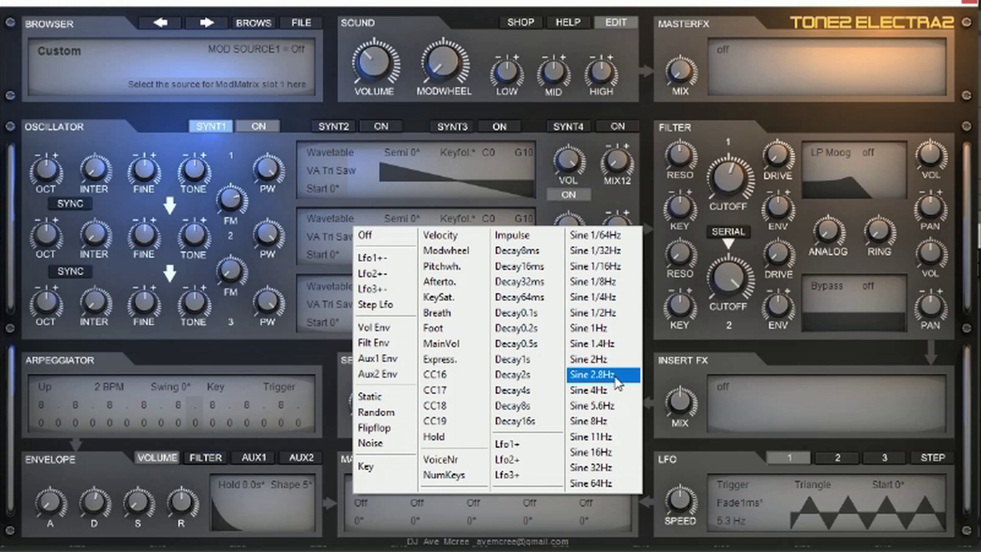
{"action": "left_click", "coordinate": [593, 374]}
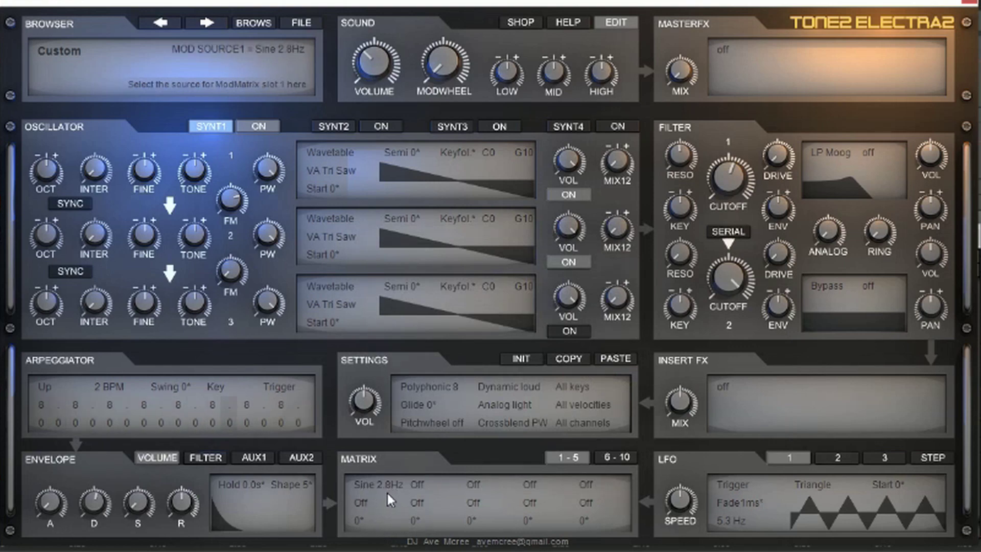
{"action": "left_click", "coordinate": [367, 500]}
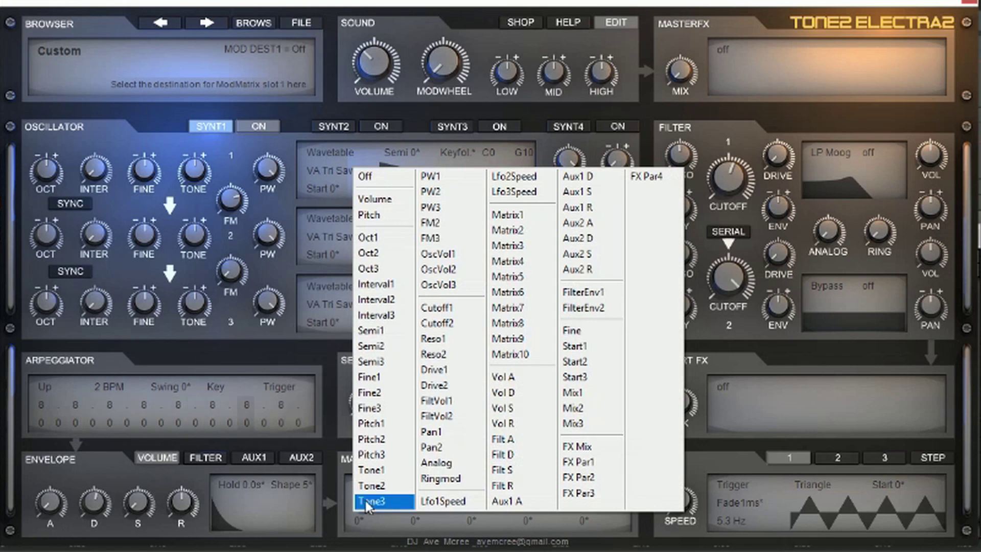
{"action": "left_click", "coordinate": [431, 225]}
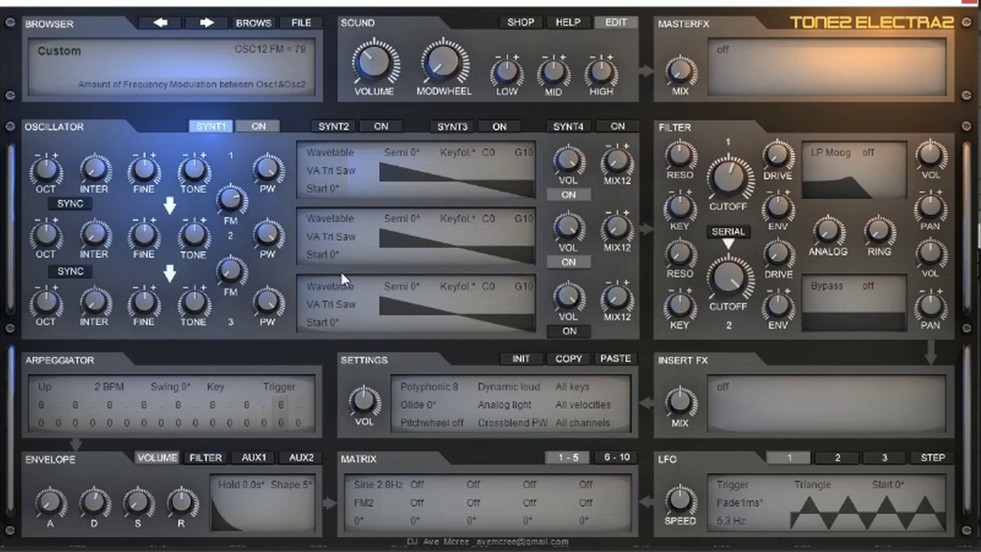
{"action": "left_click", "coordinate": [360, 500]}
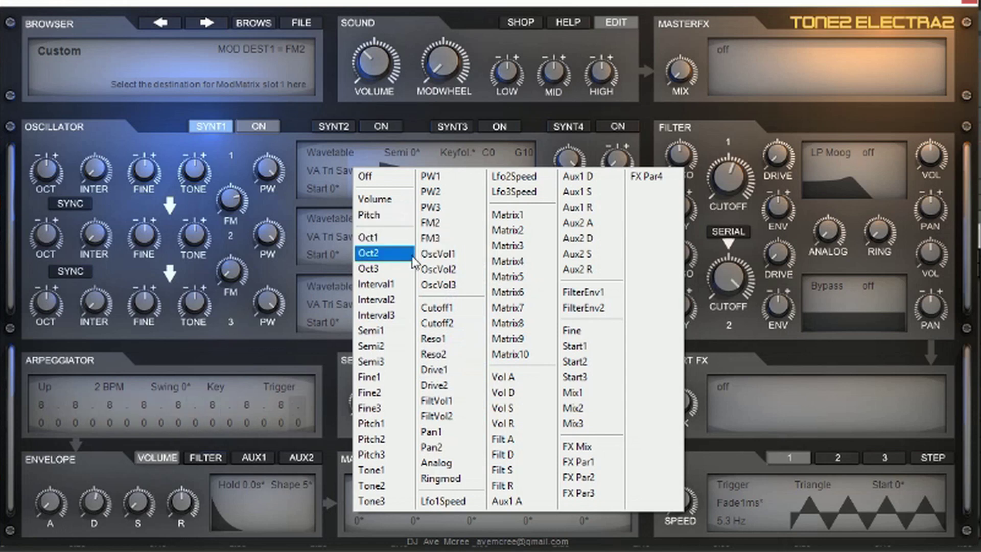
{"action": "left_click", "coordinate": [326, 364]}
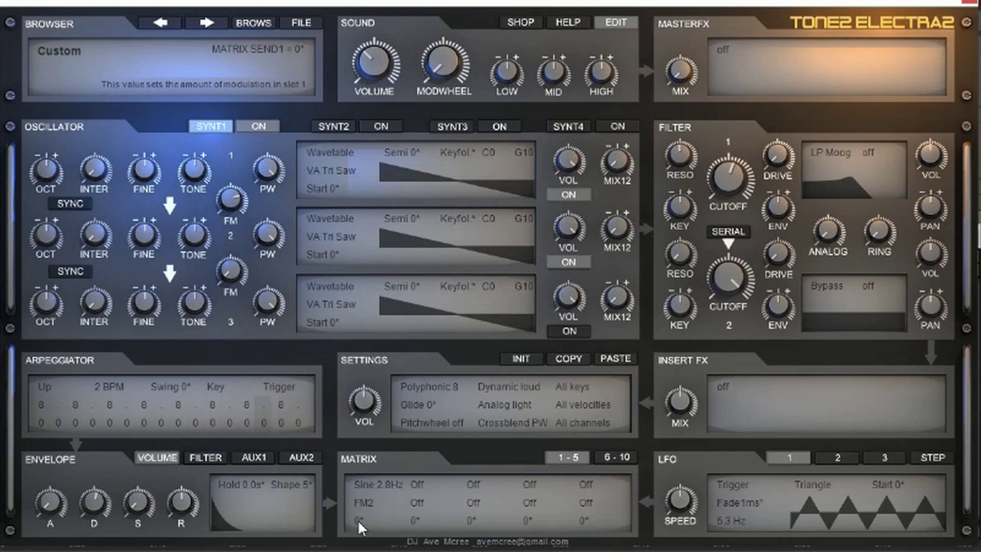
Raise matrix slot 1's Sine-to-FM2 amount from 0 to 6.
{"action": "mouse_move", "coordinate": [358, 519]}
{"action": "left_mouse_down"}
{"action": "mouse_move", "coordinate": [358, 499]}
{"action": "mouse_move", "coordinate": [357, 514]}
{"action": "left_mouse_up"}
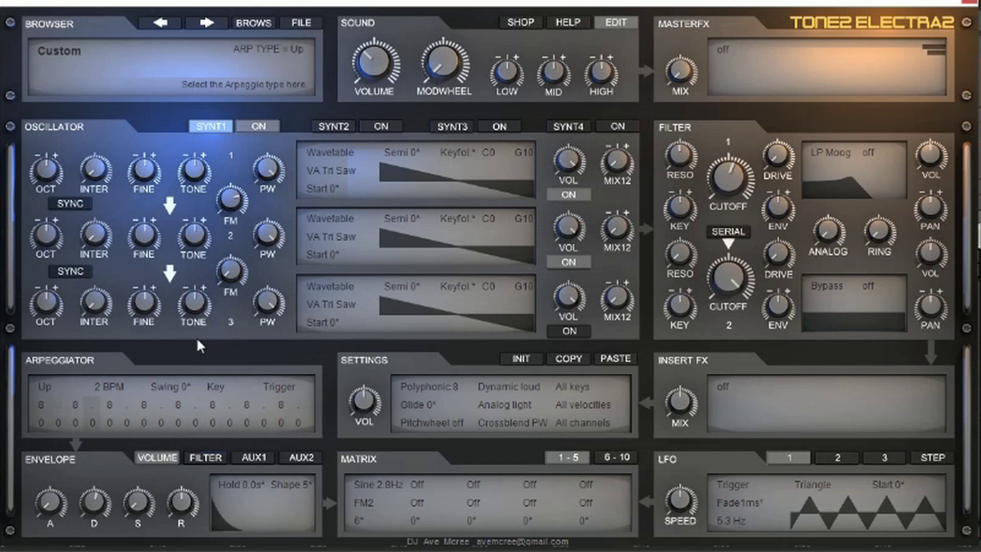
{"action": "left_click", "coordinate": [434, 384]}
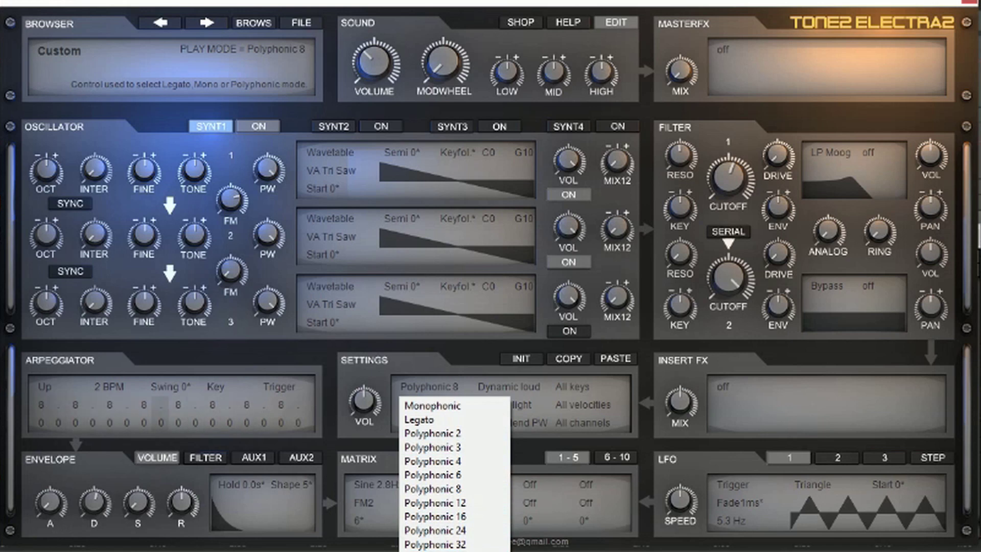
Choose Dynamic bass sound mode, Analog heavy microtuning and High quality mode.
{"action": "left_click", "coordinate": [435, 549]}
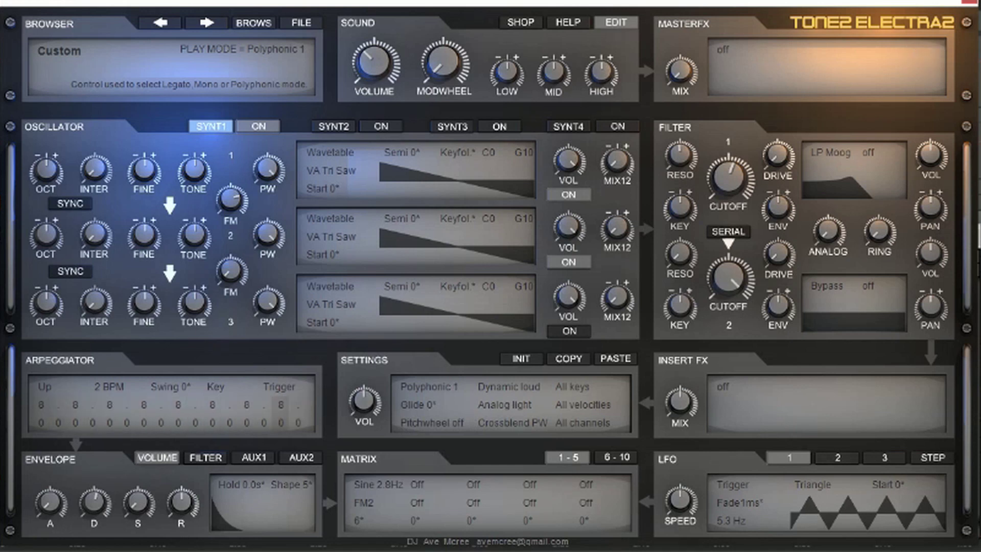
{"action": "left_click", "coordinate": [511, 408]}
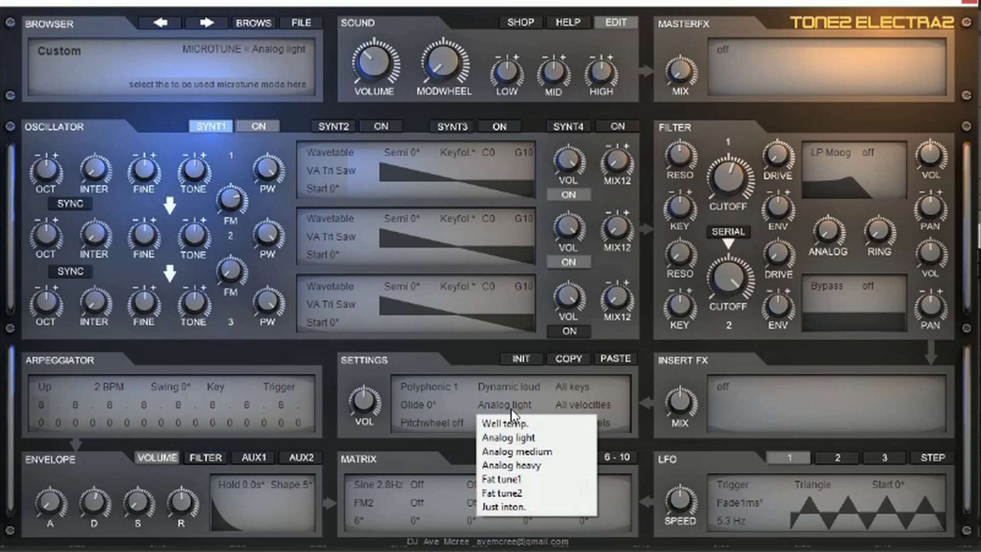
{"action": "left_click", "coordinate": [509, 387]}
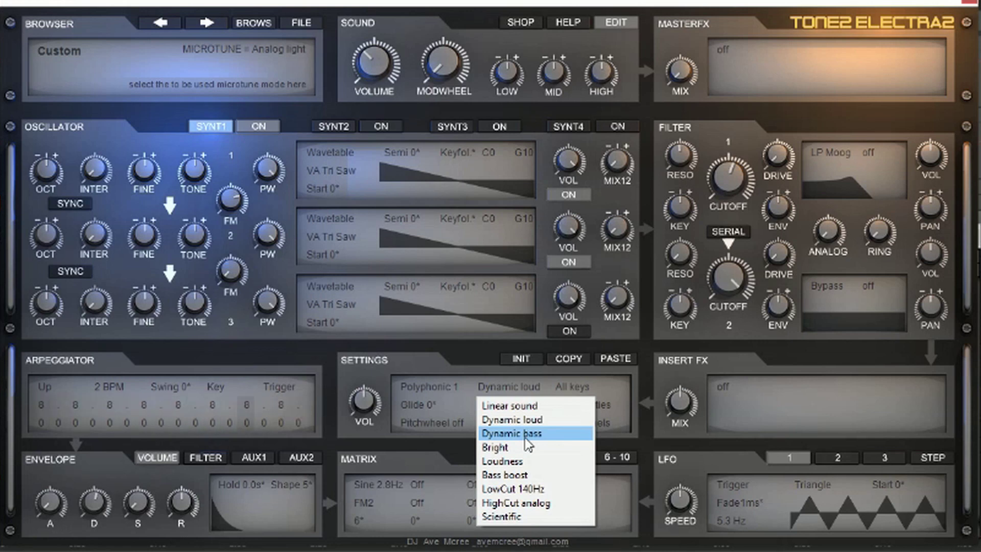
{"action": "left_click", "coordinate": [526, 437]}
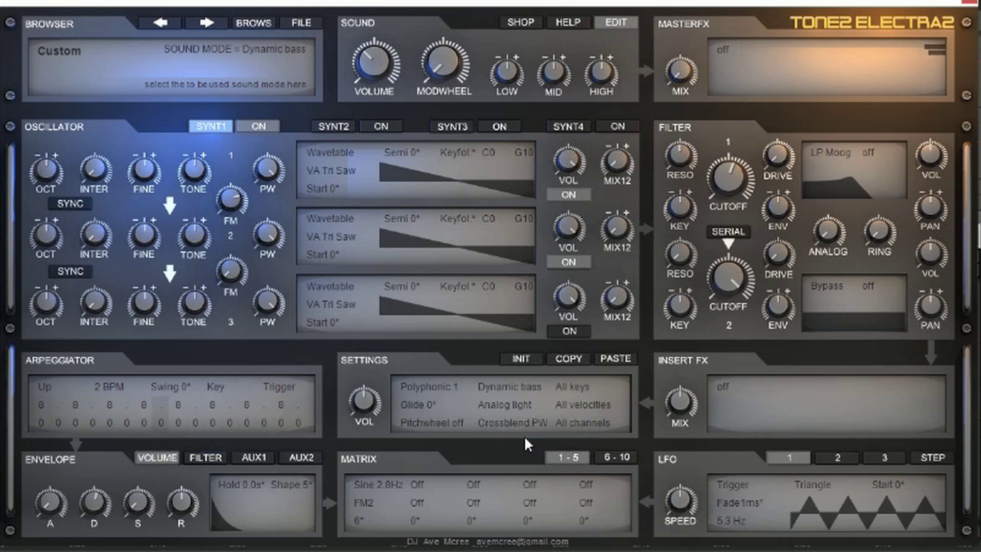
{"action": "left_click", "coordinate": [518, 409]}
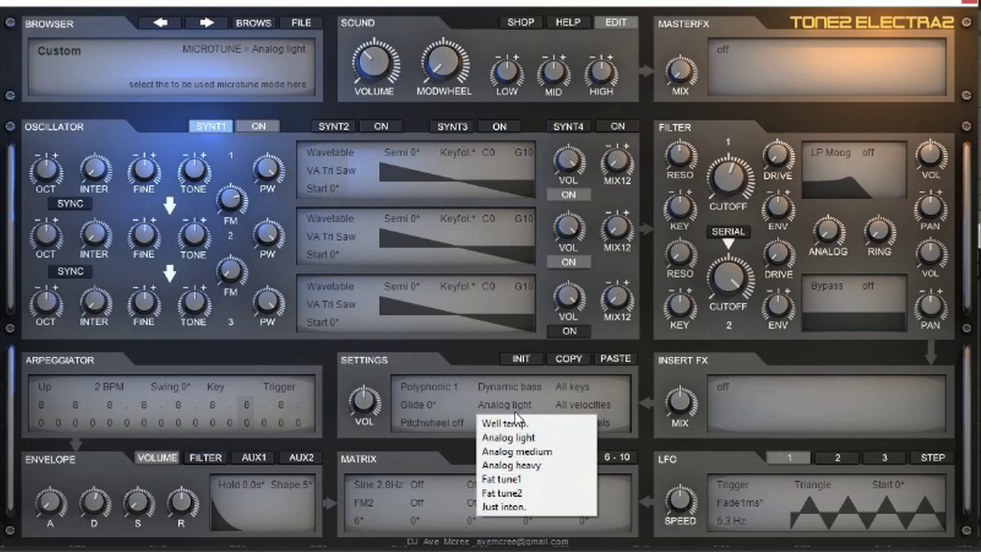
{"action": "left_click", "coordinate": [534, 465]}
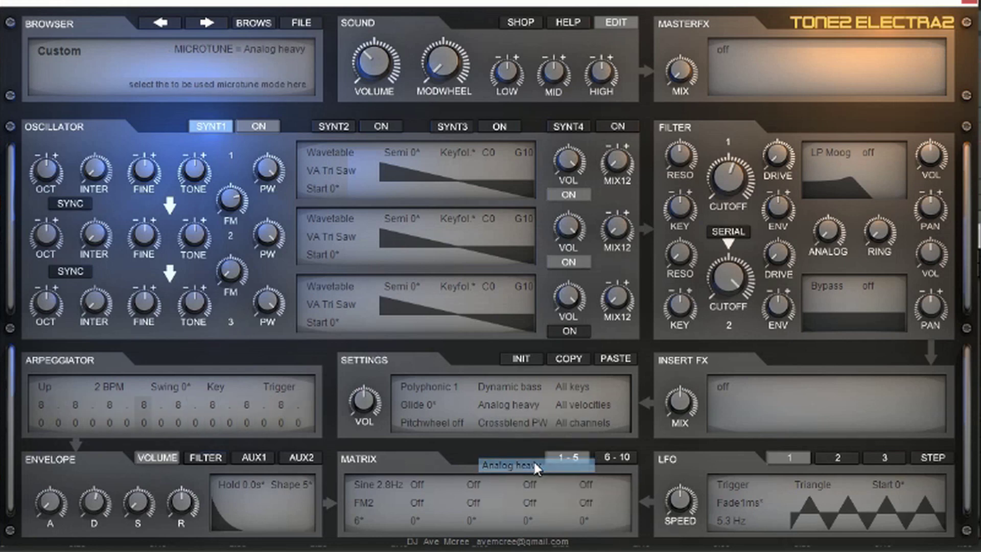
{"action": "left_click", "coordinate": [516, 427]}
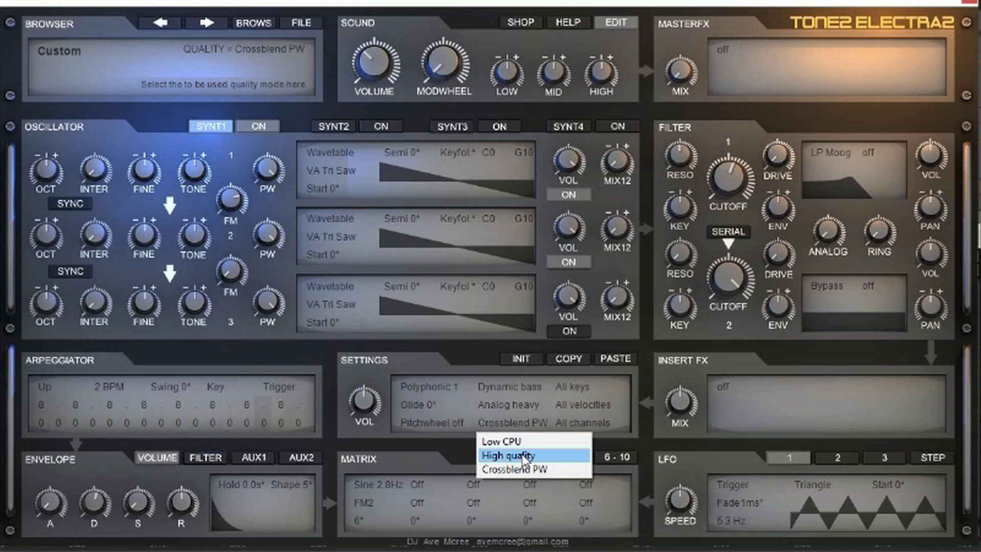
{"action": "left_click", "coordinate": [522, 457]}
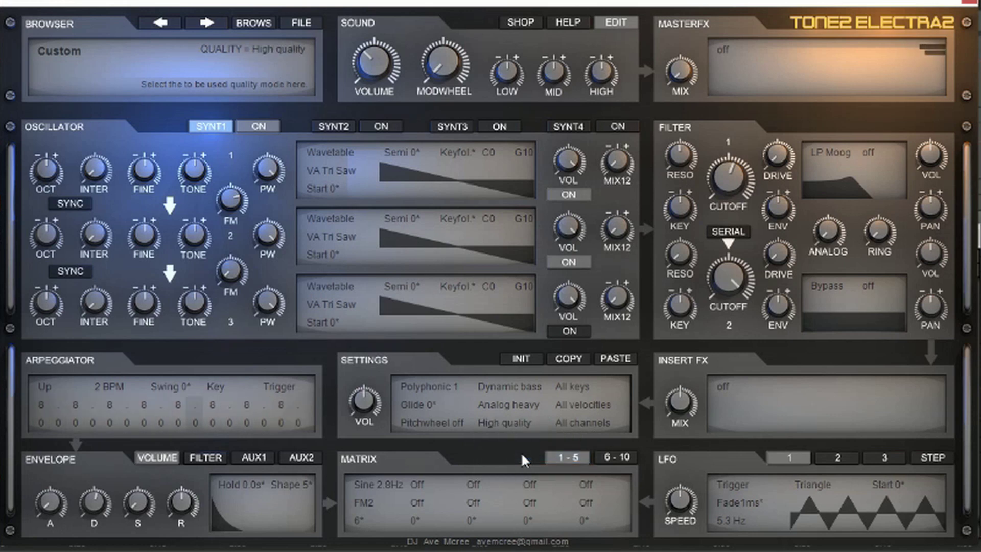
{"action": "left_click", "coordinate": [421, 483]}
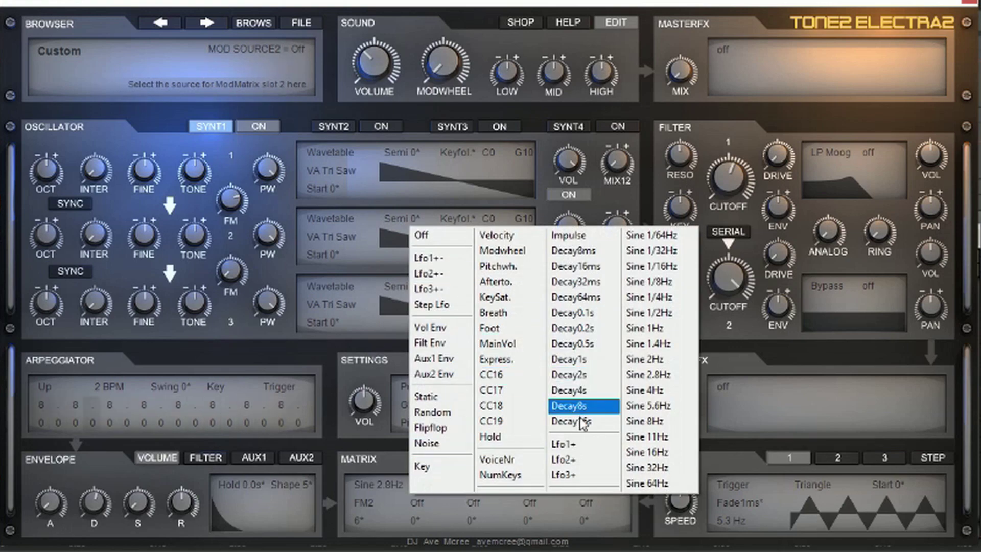
In matrix slot 2, route Lfo1+ (slowed to about 0.86 Hz) to Reso1 at amount 40.
{"action": "left_click", "coordinate": [583, 445]}
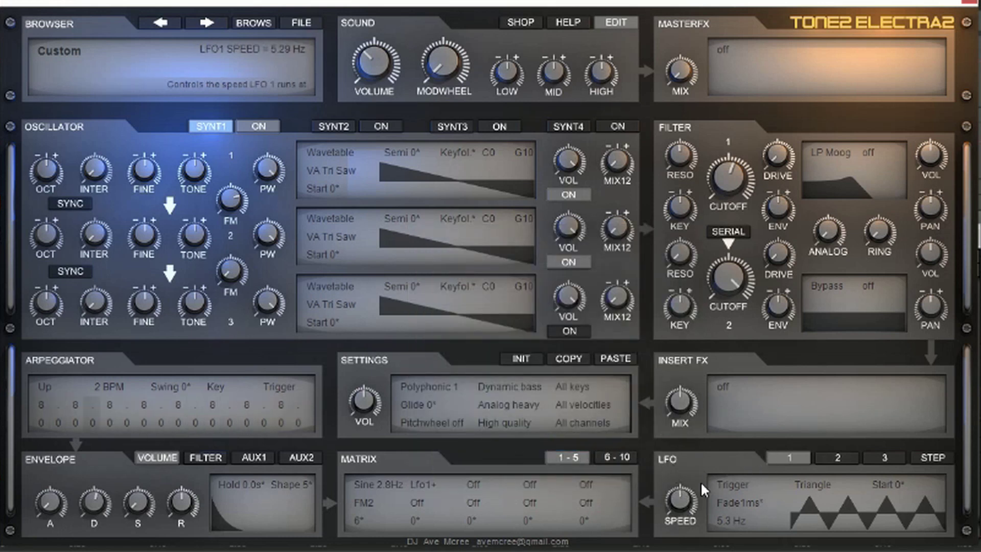
{"action": "left_click_drag", "start_coordinate": [675, 495], "coordinate": [675, 533]}
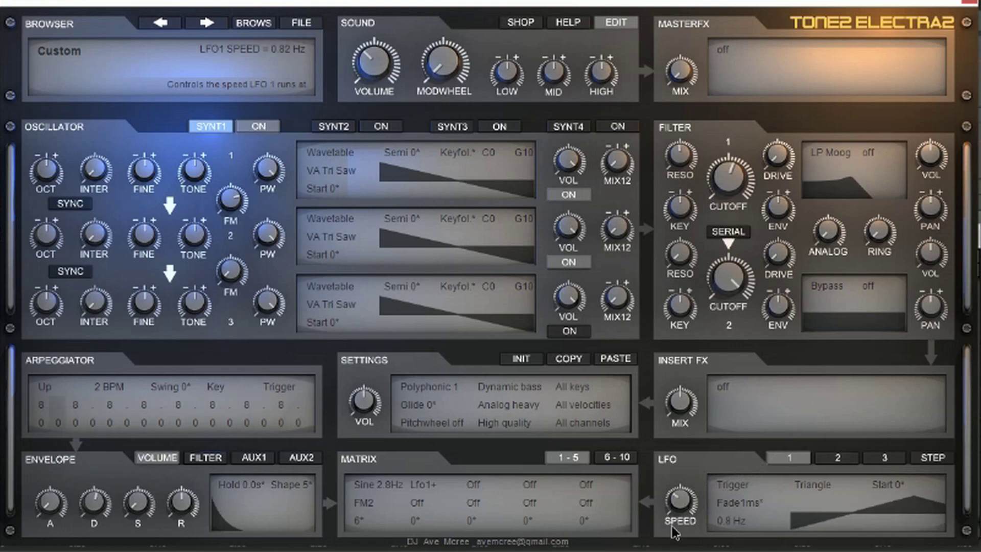
{"action": "left_click", "coordinate": [416, 502]}
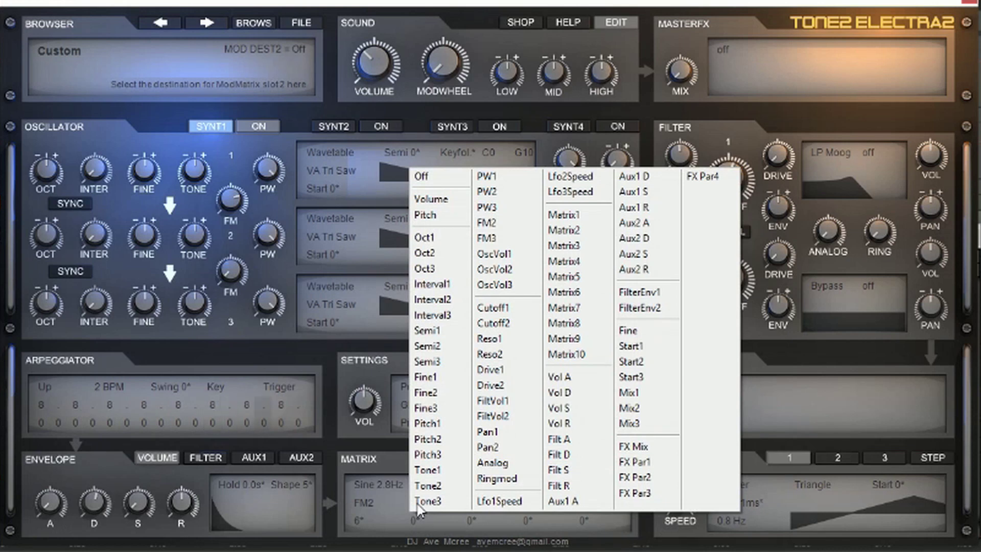
{"action": "left_click", "coordinate": [512, 344]}
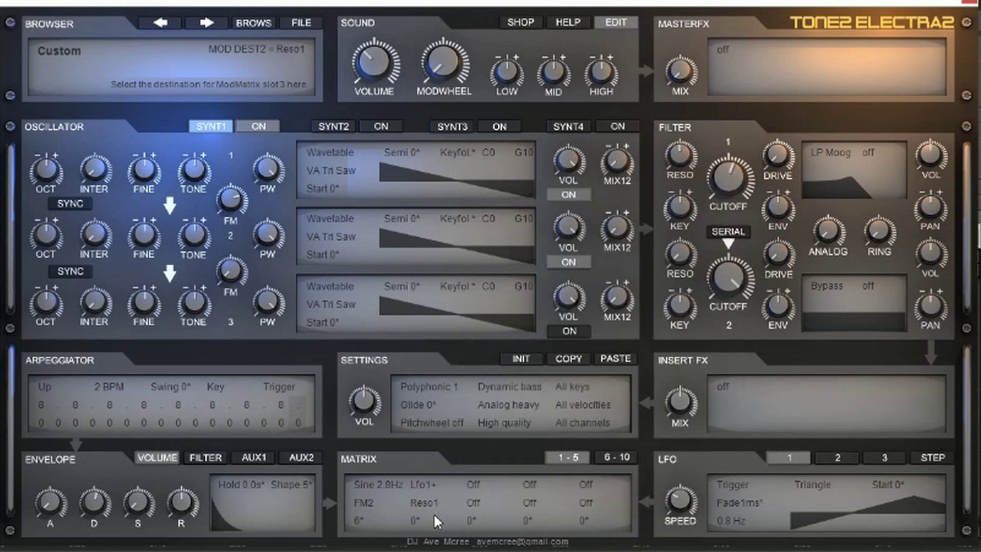
{"action": "left_click_drag", "start_coordinate": [416, 521], "coordinate": [415, 508]}
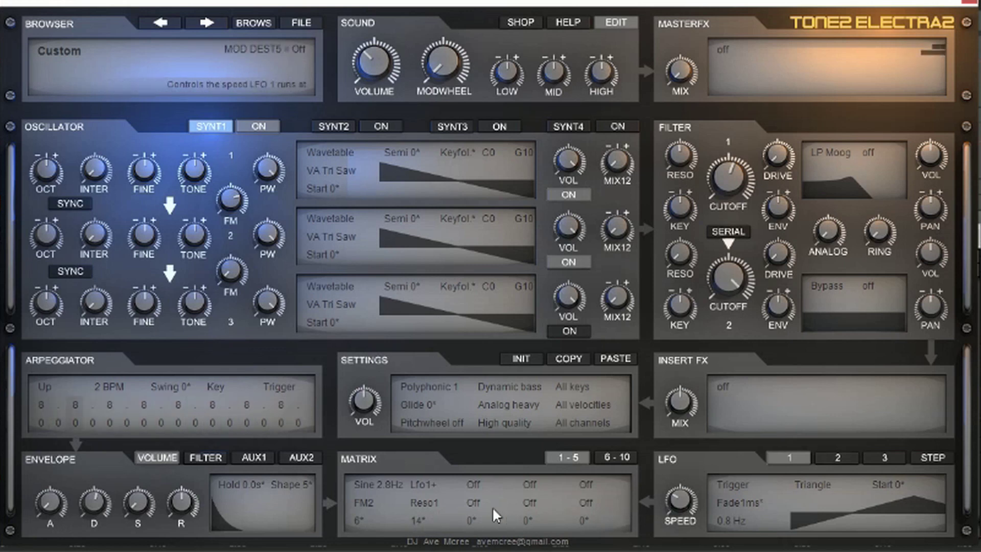
{"action": "mouse_move", "coordinate": [412, 523]}
{"action": "left_mouse_down"}
{"action": "mouse_move", "coordinate": [417, 487]}
{"action": "mouse_move", "coordinate": [416, 506]}
{"action": "left_mouse_up"}
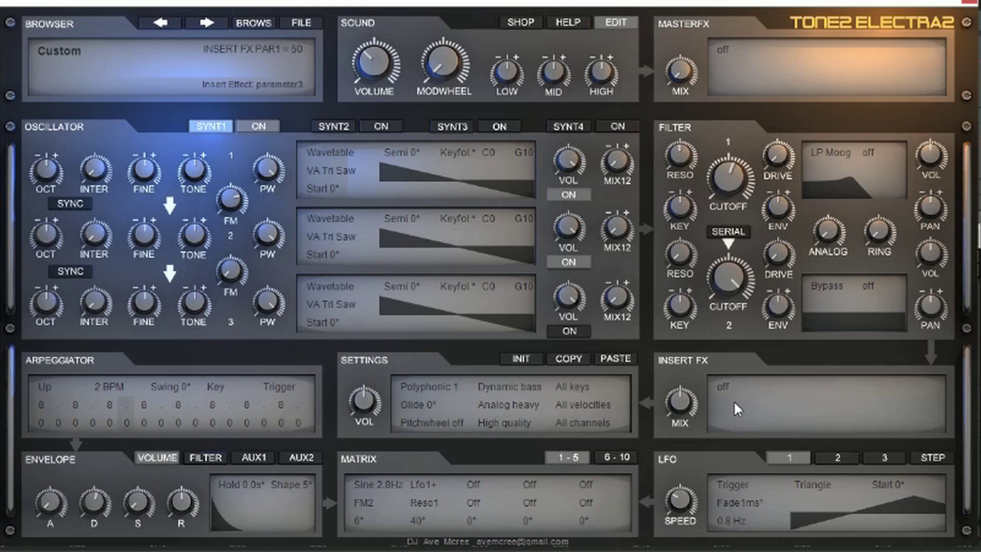
Choose Compressor as the insert effect type.
{"action": "left_click", "coordinate": [728, 387]}
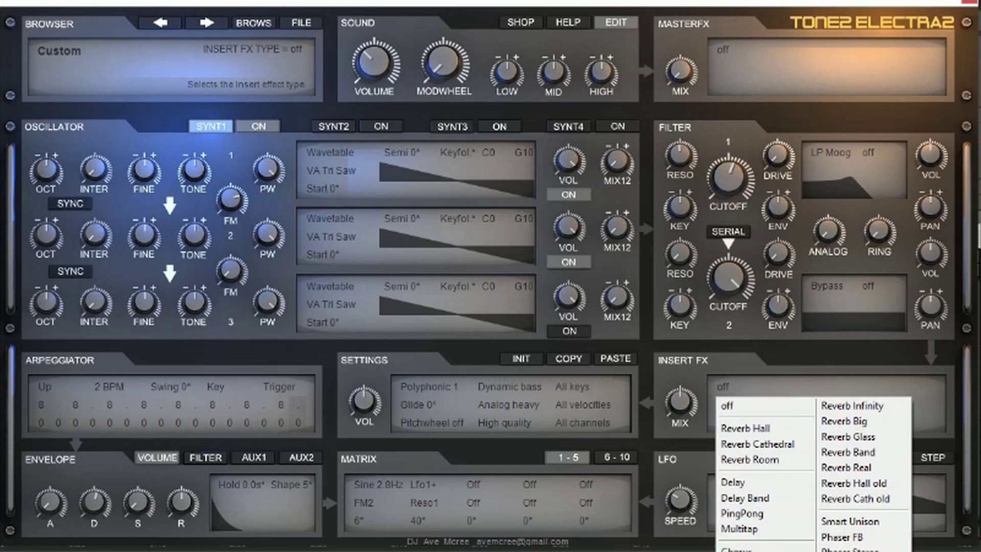
{"action": "left_click", "coordinate": [741, 550]}
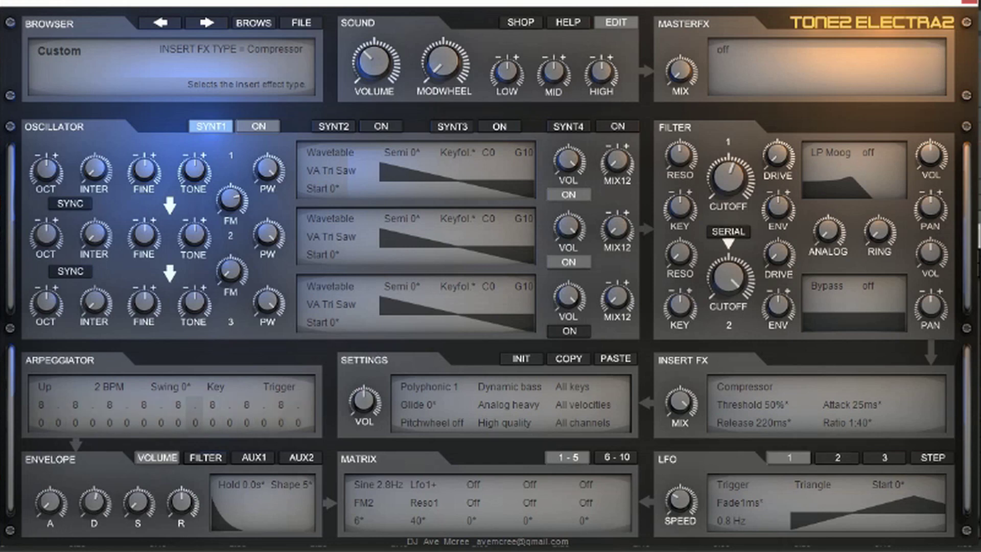
{"action": "left_click", "coordinate": [482, 481]}
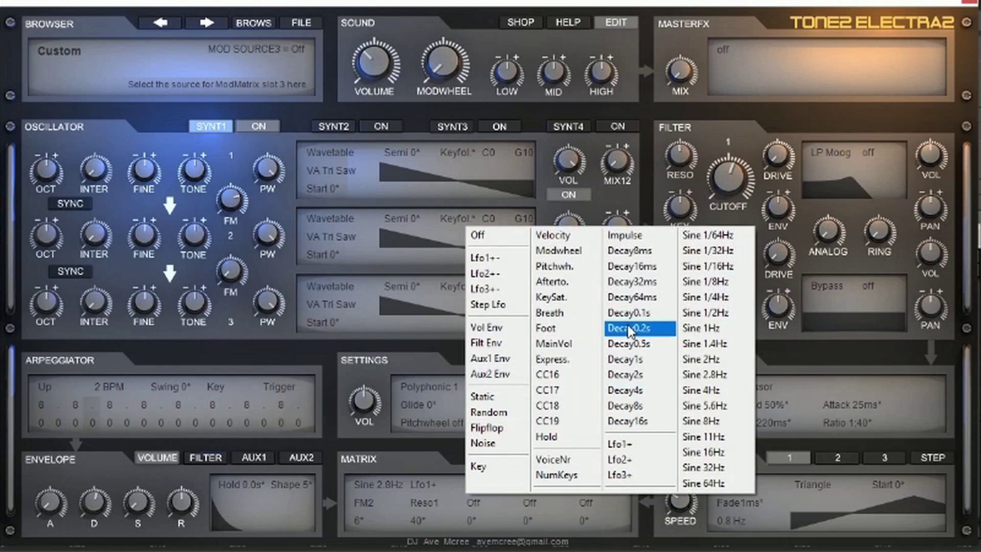
Route Velocity to Volume at amount 35 in matrix slot 3.
{"action": "left_click", "coordinate": [548, 242]}
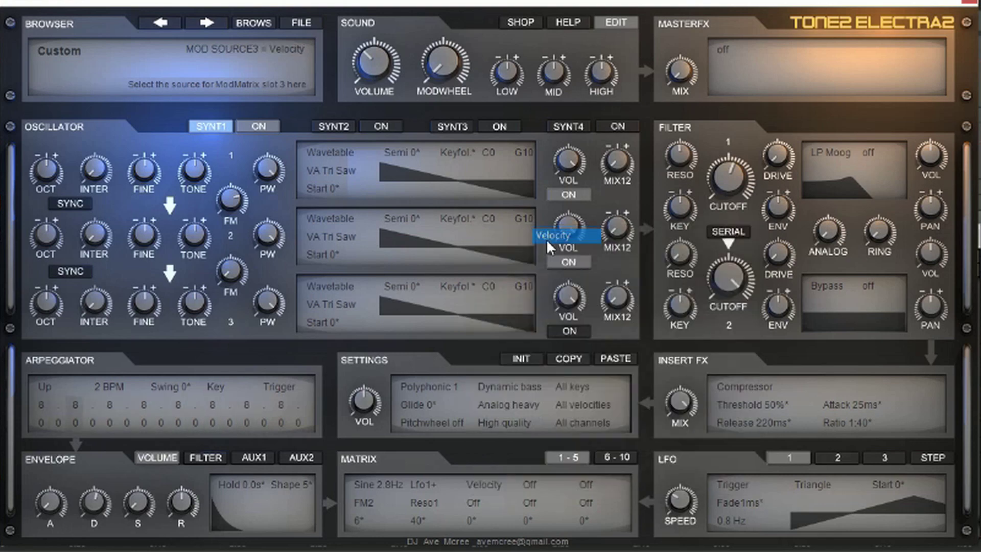
{"action": "left_click", "coordinate": [471, 503]}
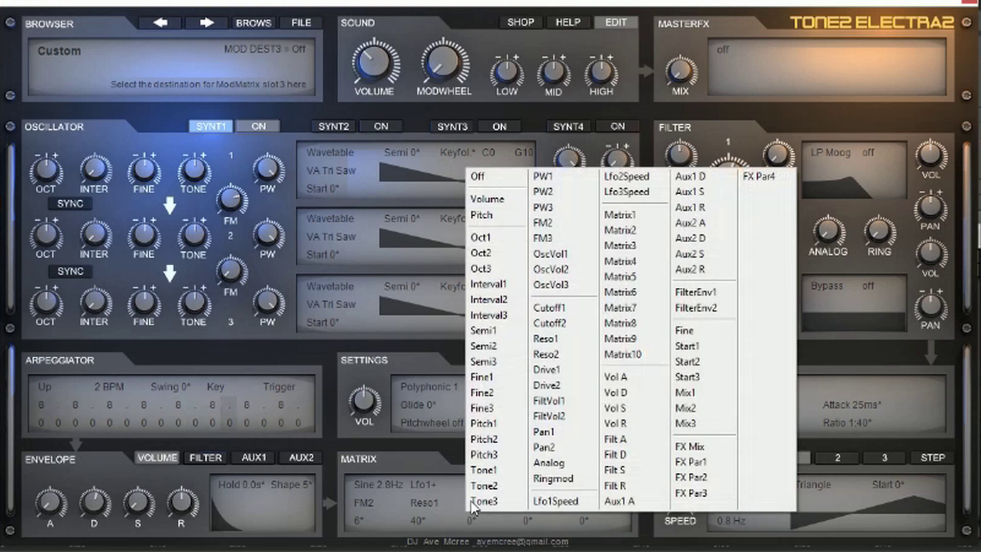
{"action": "left_click", "coordinate": [498, 204]}
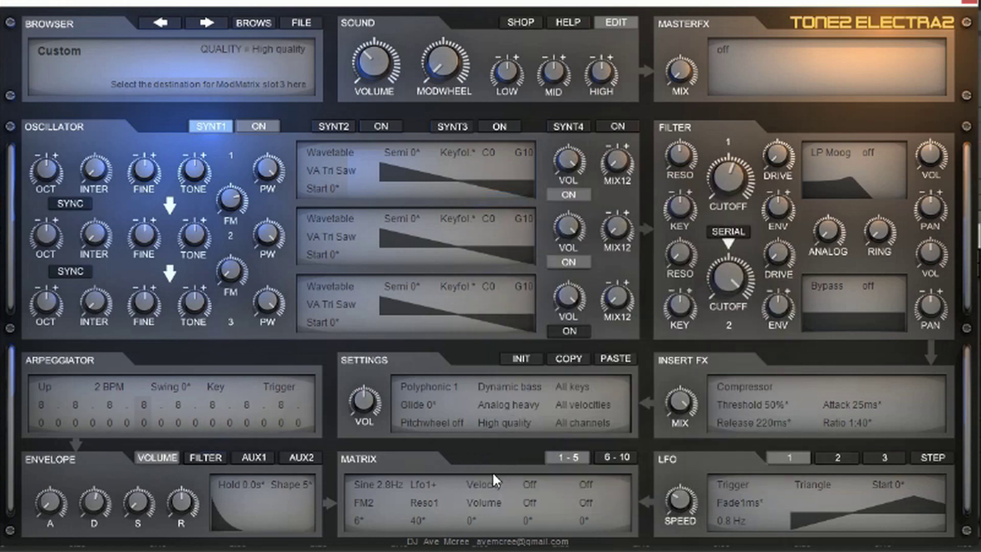
{"action": "left_click_drag", "start_coordinate": [470, 517], "coordinate": [469, 494]}
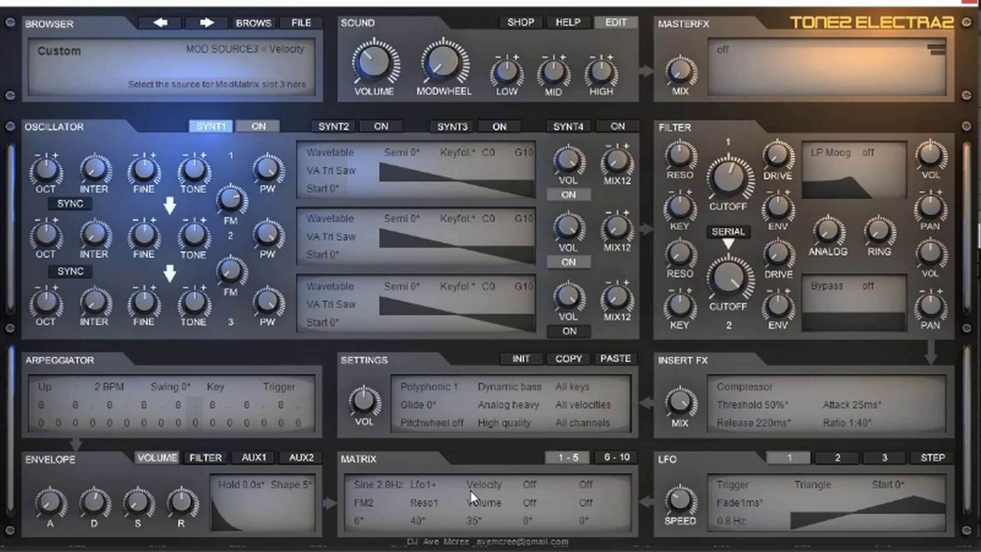
{"action": "left_click", "coordinate": [741, 57]}
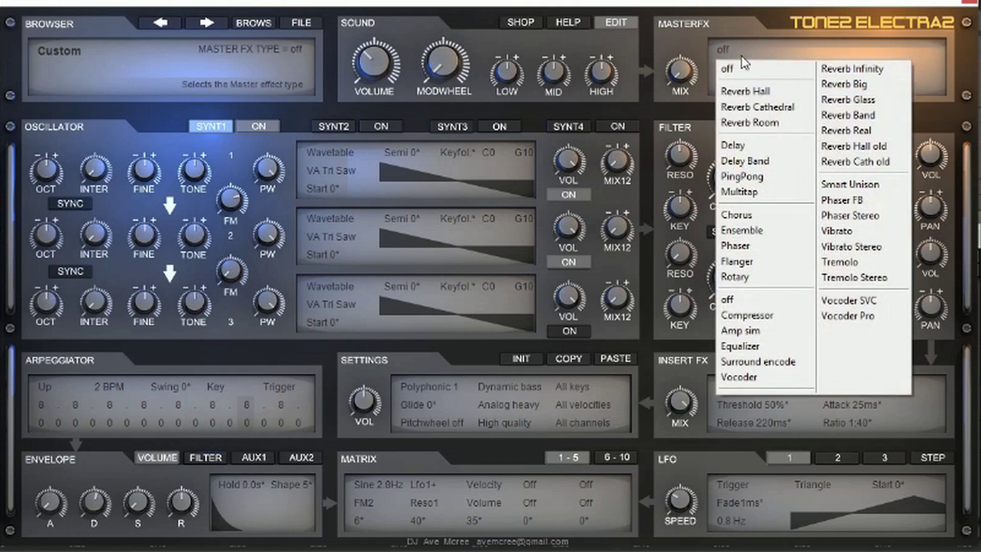
Make Reverb Hall the master effect and bring its mix down to about 3.
{"action": "left_click", "coordinate": [741, 91]}
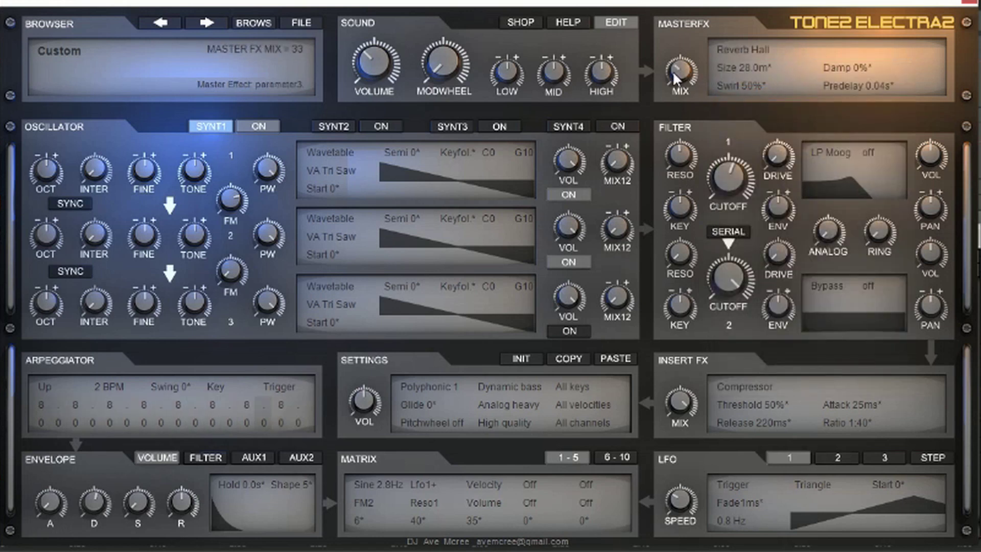
{"action": "mouse_move", "coordinate": [673, 69]}
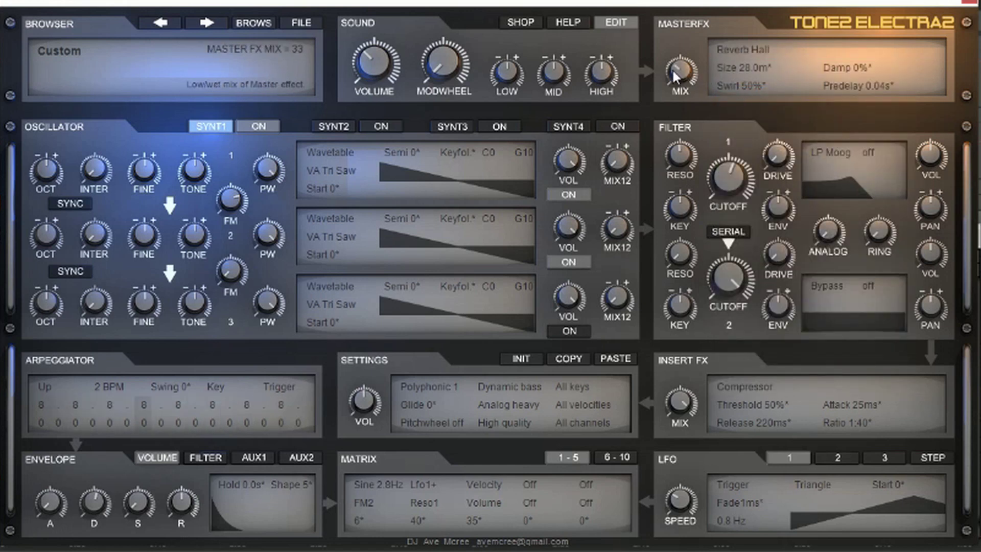
{"action": "left_click_drag", "start_coordinate": [673, 68], "coordinate": [687, 131]}
{"action": "left_click_drag", "start_coordinate": [682, 79], "coordinate": [679, 44]}
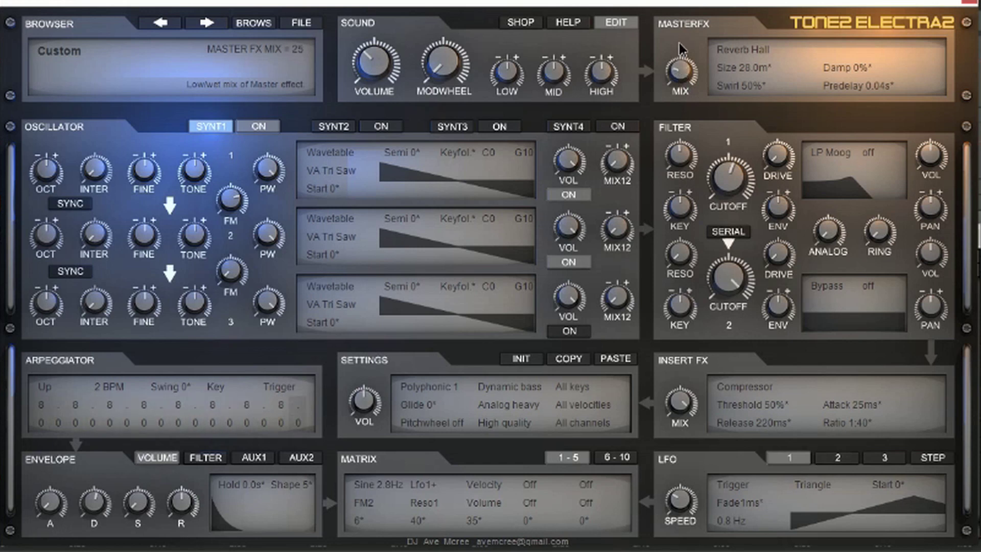
{"action": "left_click_drag", "start_coordinate": [680, 43], "coordinate": [678, 40]}
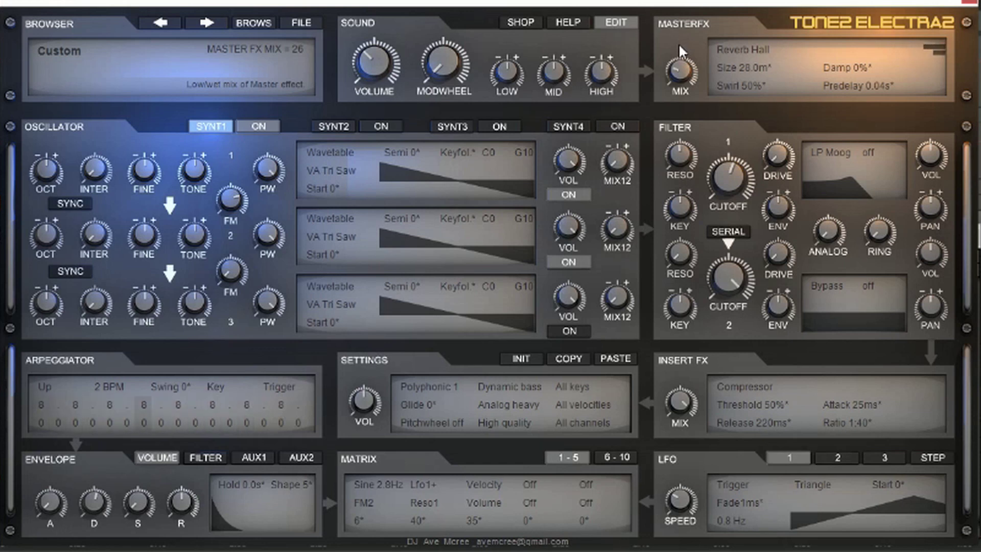
{"action": "left_click_drag", "start_coordinate": [683, 81], "coordinate": [683, 115]}
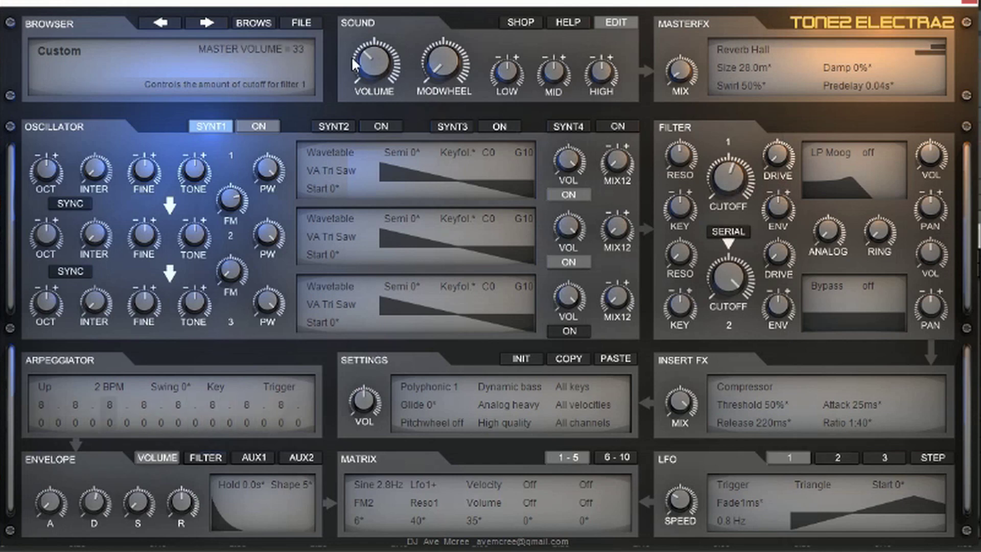
Raise the master volume from 33 to about 39.
{"action": "scroll", "coordinate": [383, 50], "scroll_direction": "up", "scroll_amount": 1}
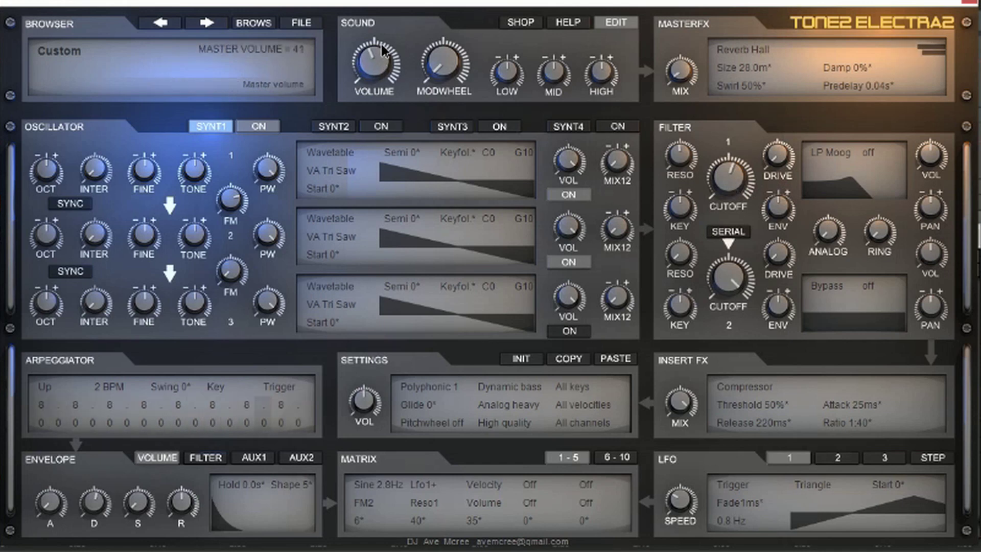
{"action": "scroll", "coordinate": [383, 52], "scroll_direction": "down", "scroll_amount": 1}
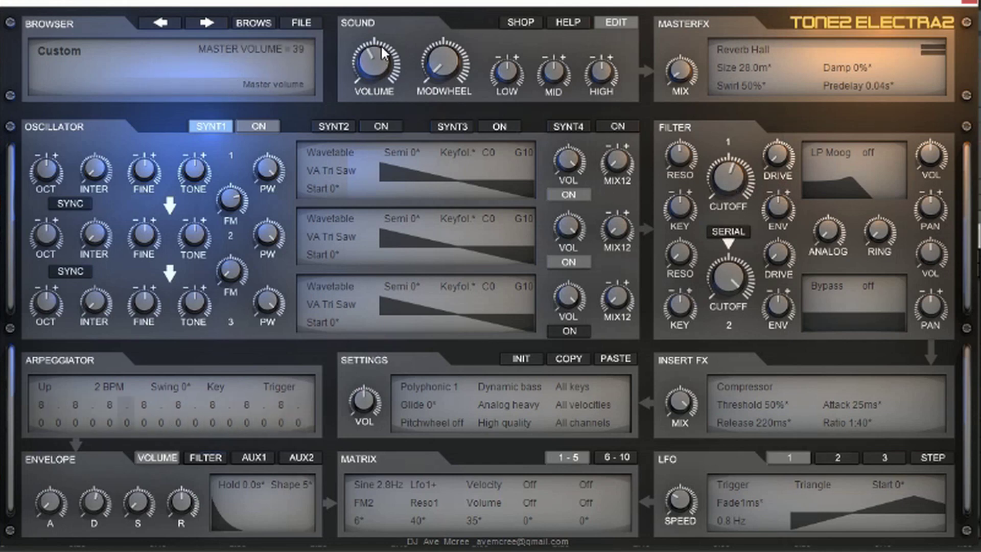